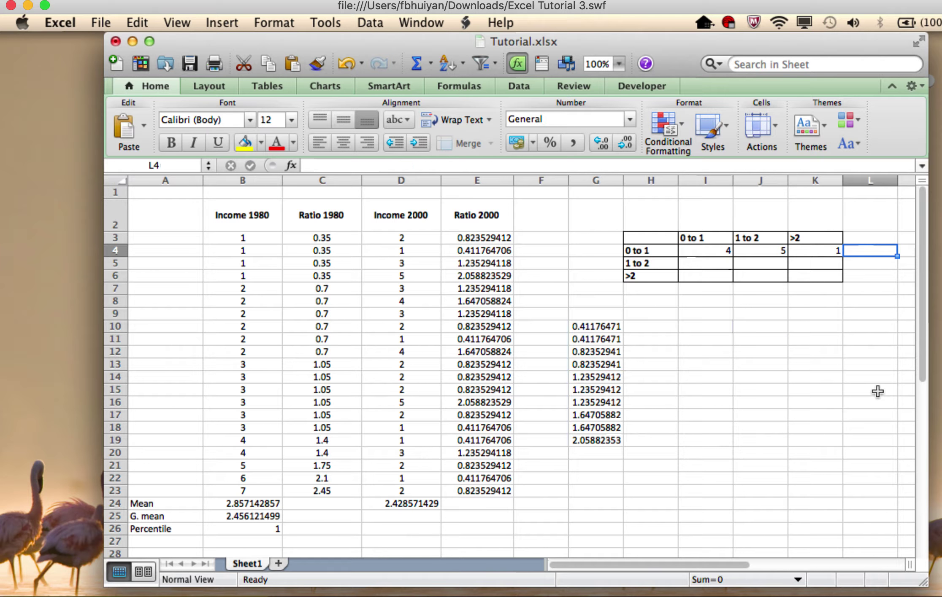
Enter =SUM(I4:K4) in L4 so the 0 to 1 row totals 10.
text(=s)
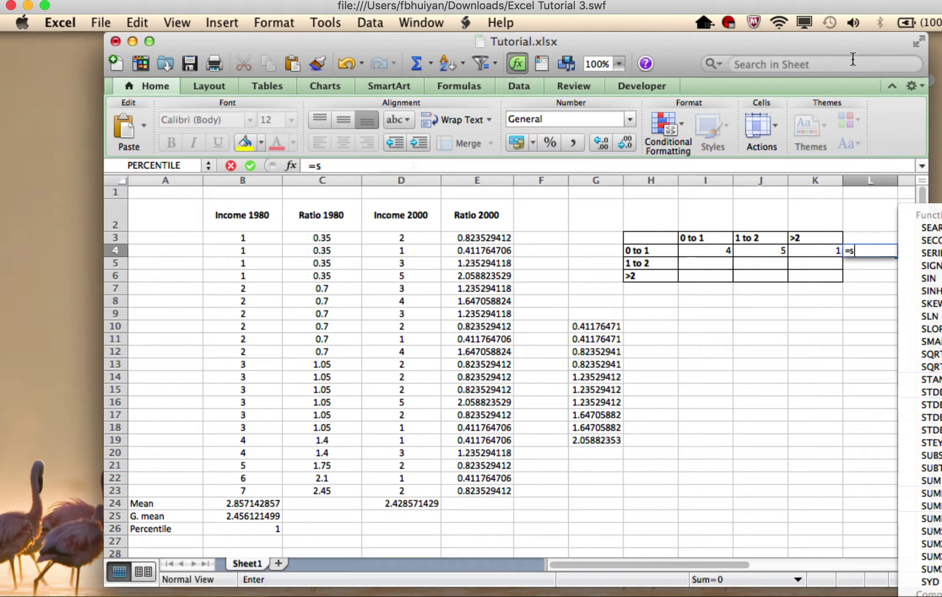
drag(841, 39, 716, 37)
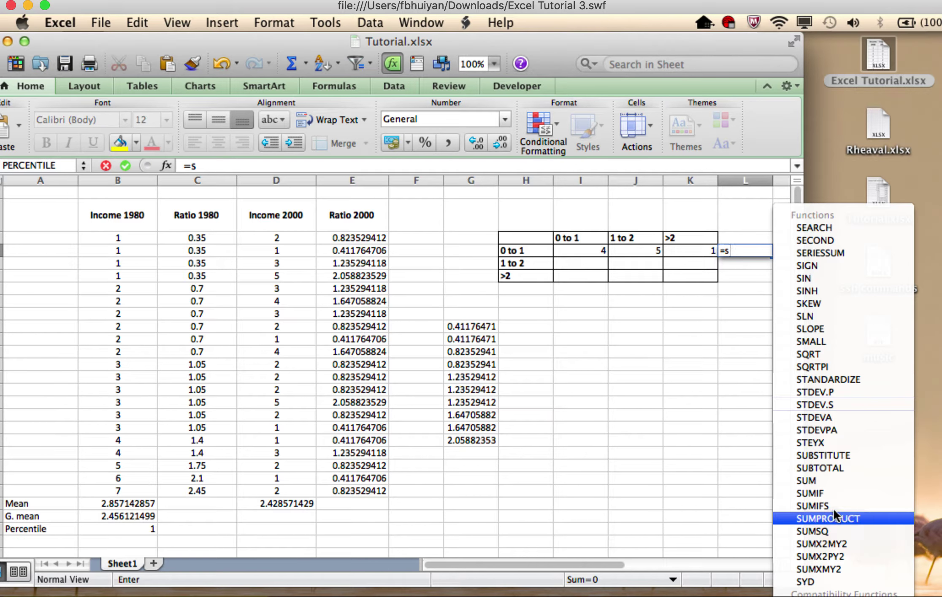
double_click(823, 481)
drag(673, 253, 597, 254)
key(Return)
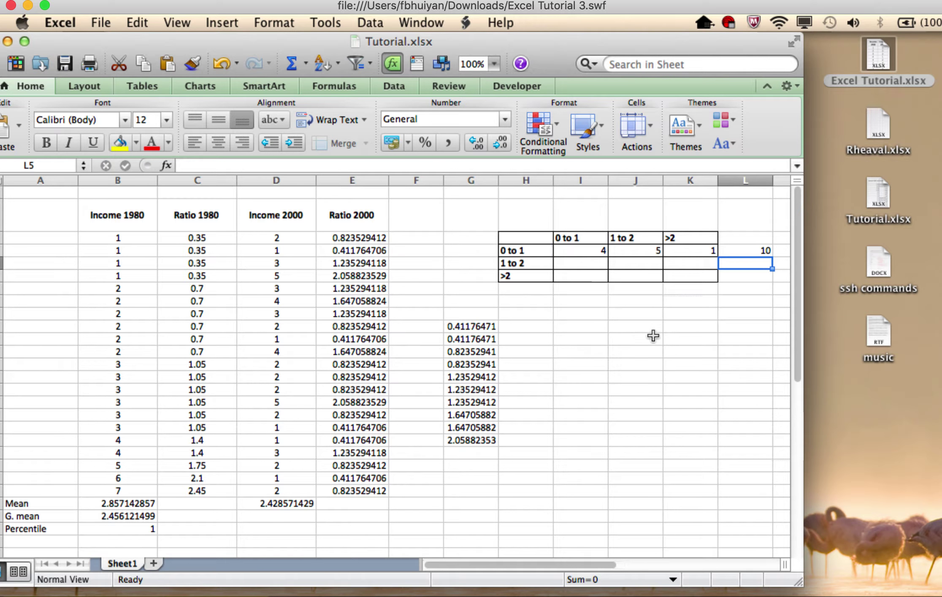
Copy the bracket matrix H3:K6 and paste it as values at H12.
drag(695, 273, 524, 240)
key(super+c)
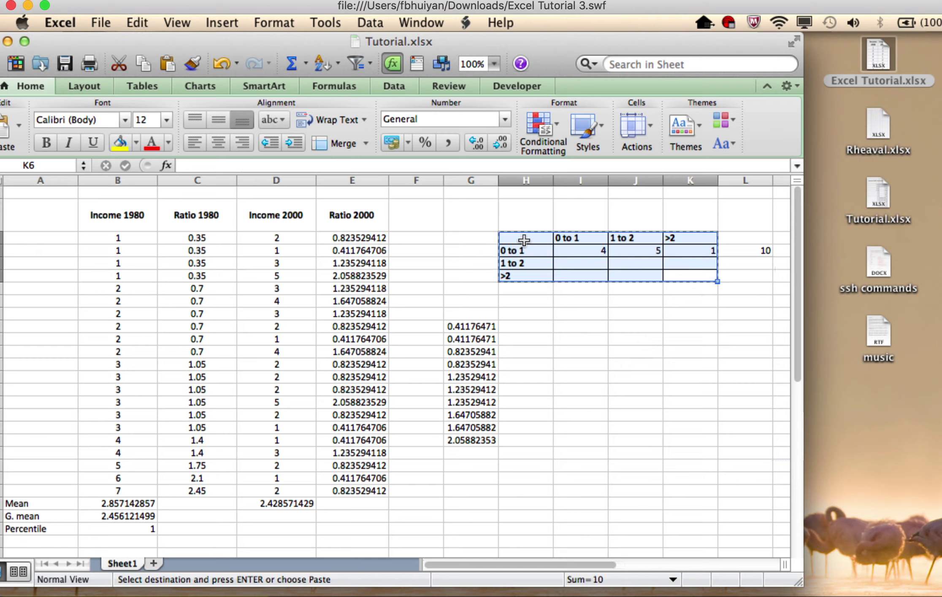
click(563, 356)
click(527, 351)
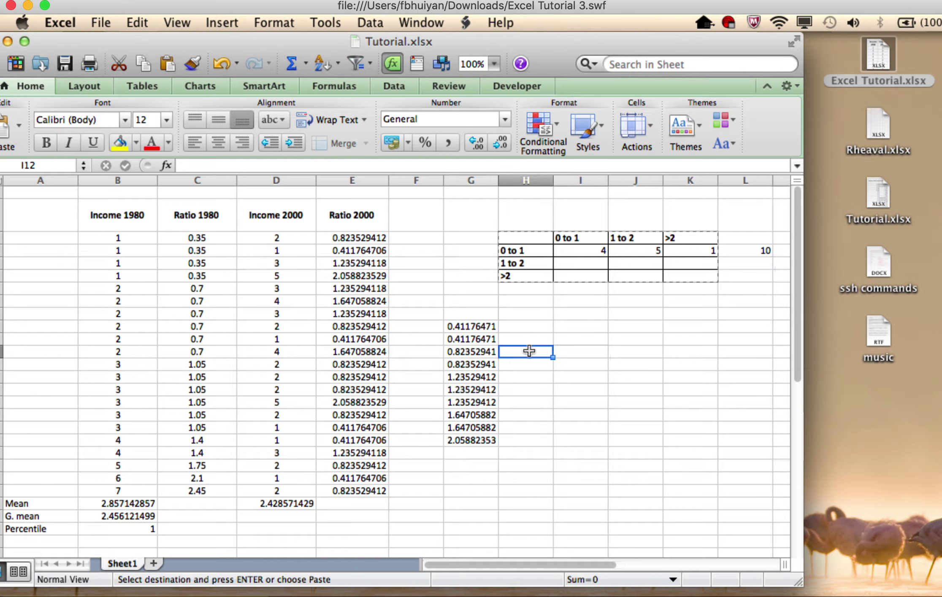
click(137, 22)
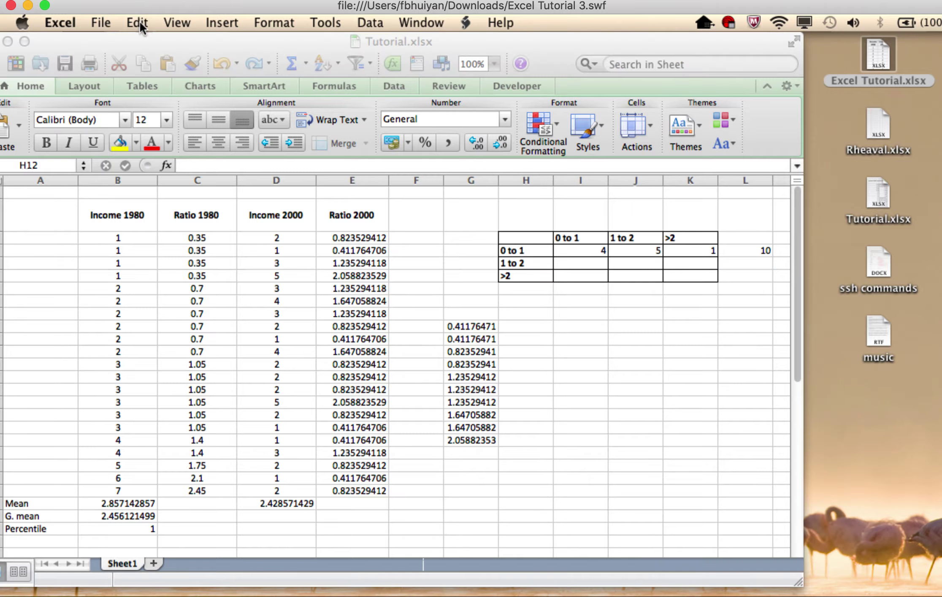
click(590, 431)
click(137, 22)
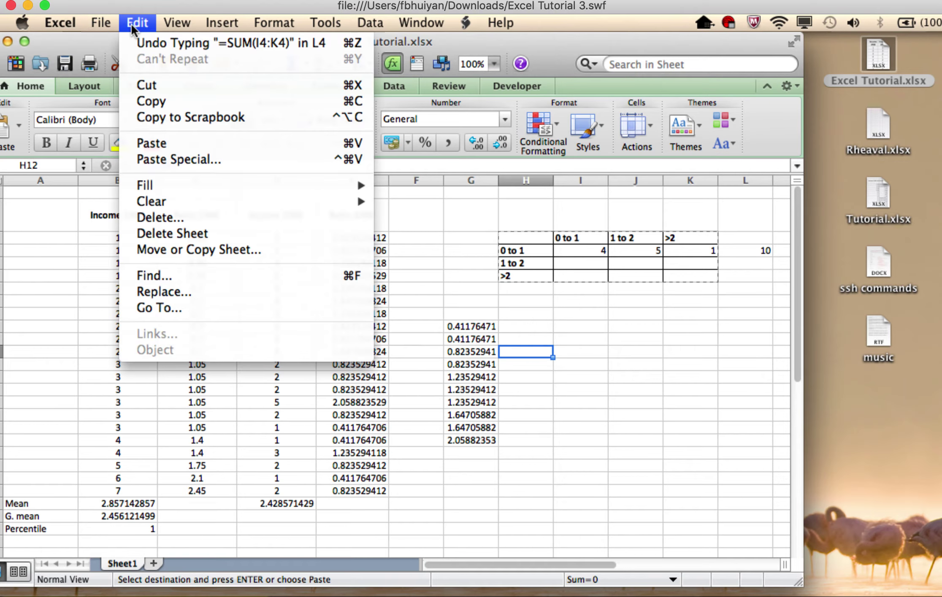
click(172, 160)
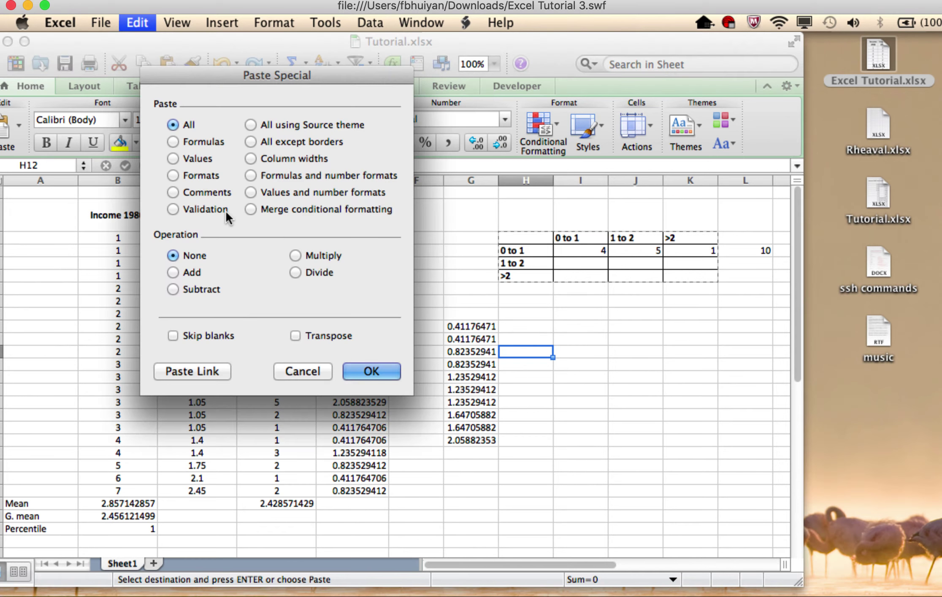
click(198, 159)
click(360, 366)
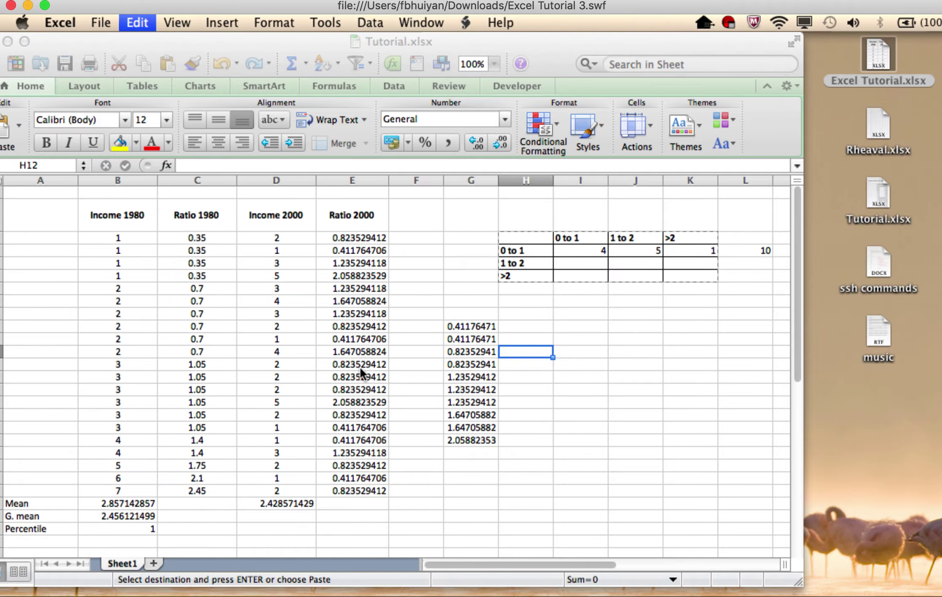
Clear the copied counts from I13:K13, leaving the new matrix's cells blank.
click(601, 365)
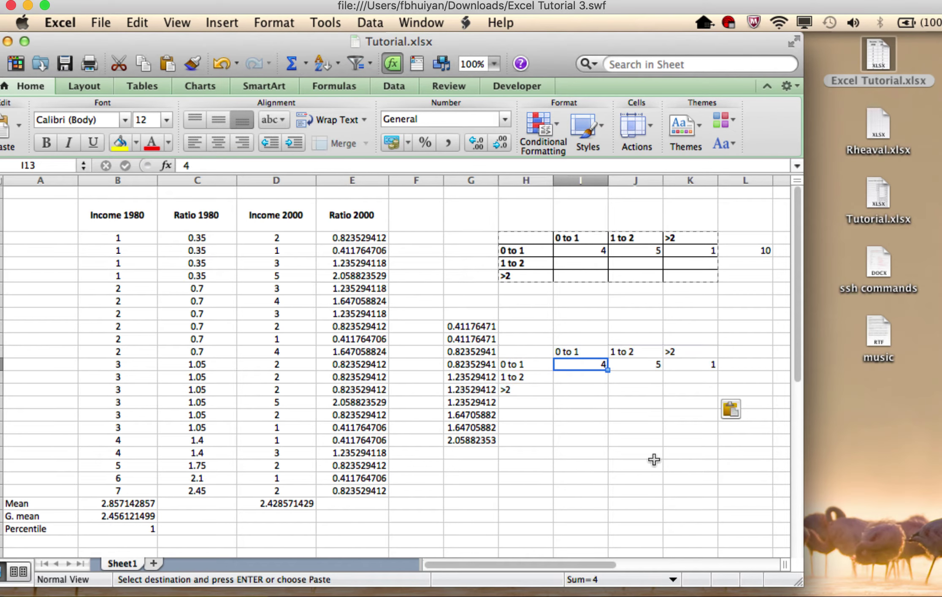
key(BackSpace)
key(Tab)
key(BackSpace)
key(Tab)
key(BackSpace)
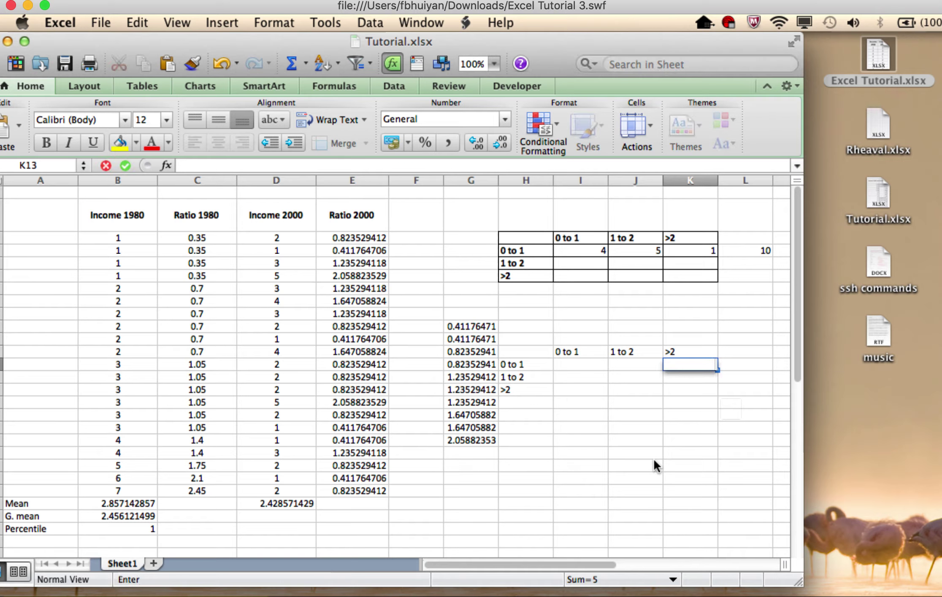
Apply All Borders to every cell of the H12:K15 matrix.
drag(543, 354, 676, 383)
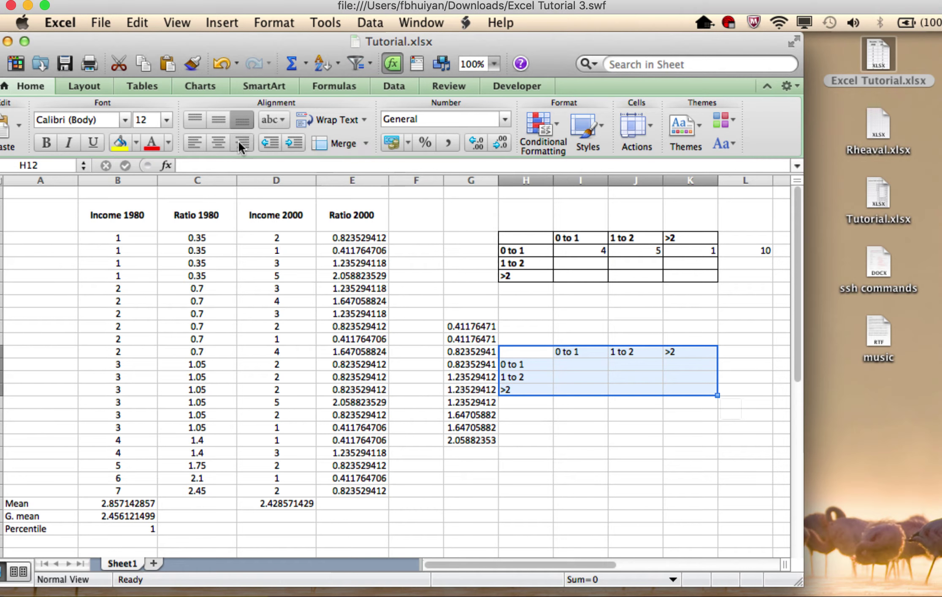
click(23, 40)
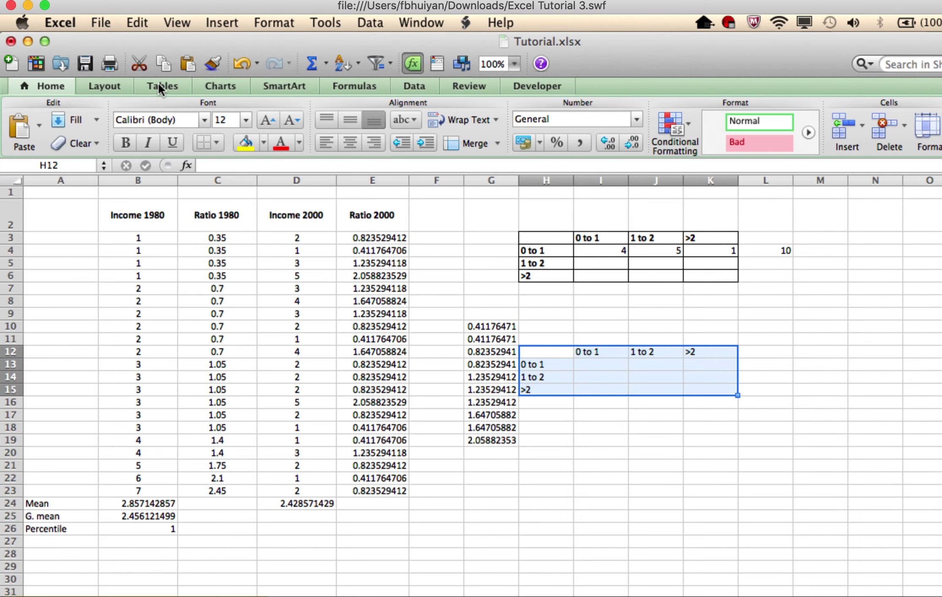
click(216, 145)
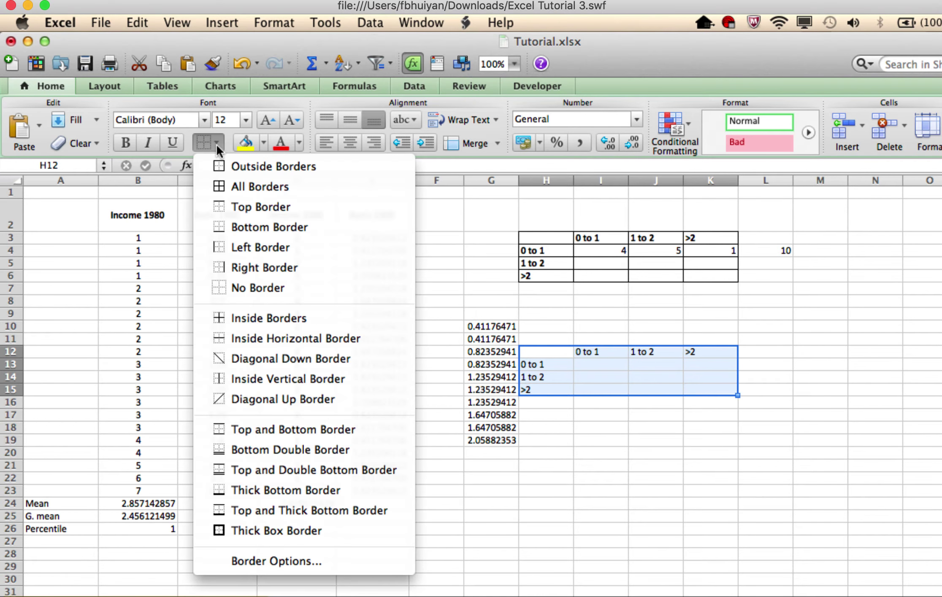
click(232, 187)
click(44, 40)
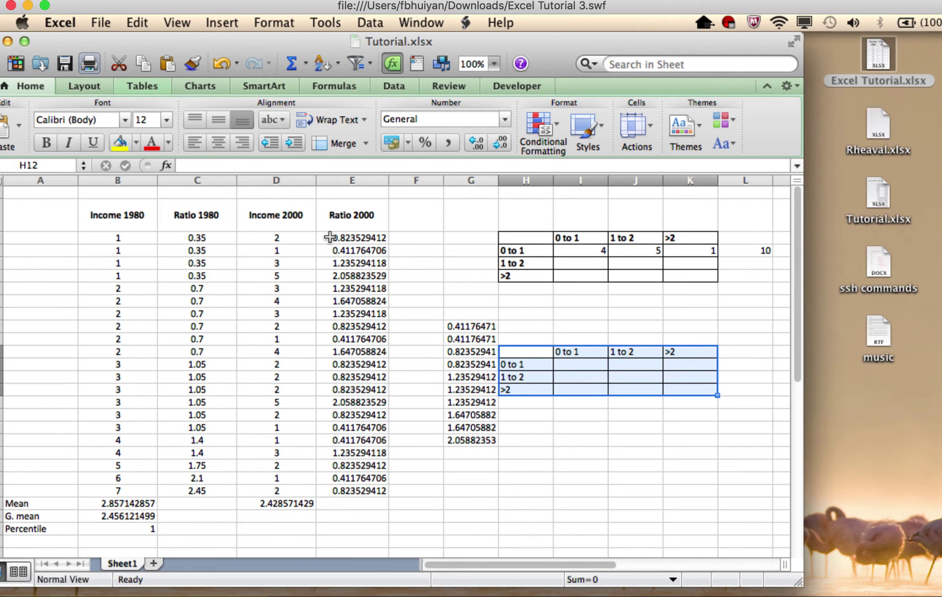
Enter =100*I4/$L$4 in I13 and fill across to K13, giving 40, 50, 10.
click(579, 364)
text(=)
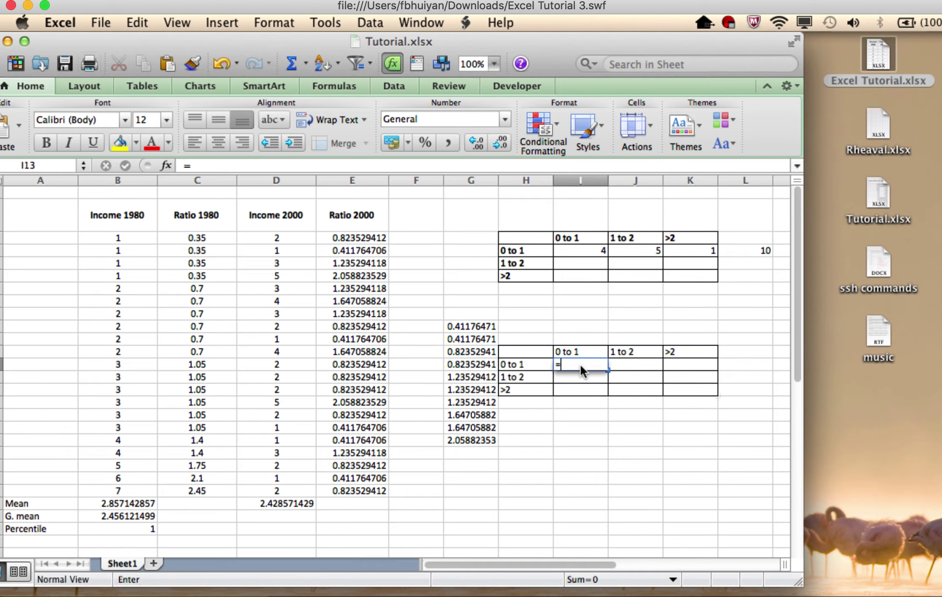
text(100)
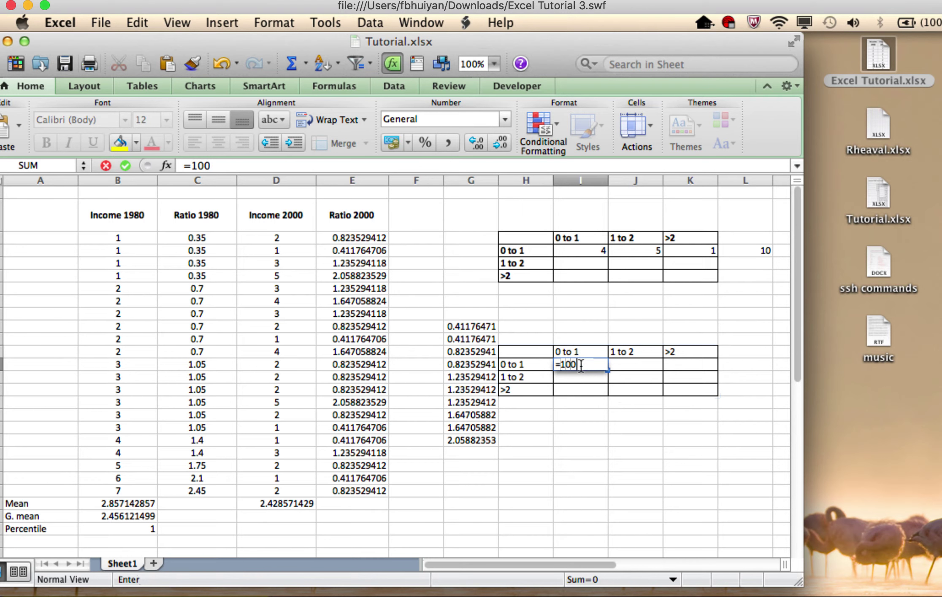
text(*)
click(577, 249)
text(/)
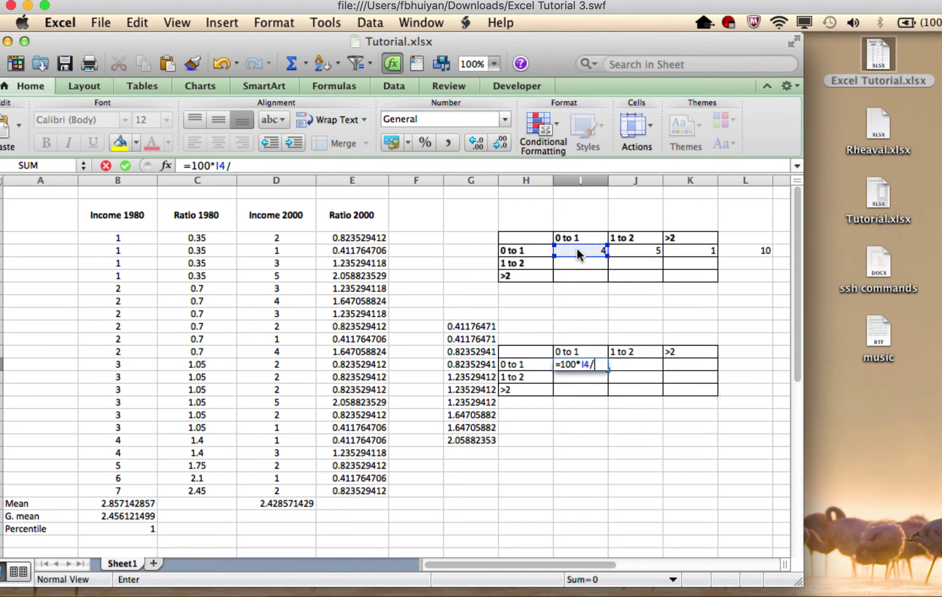
click(745, 251)
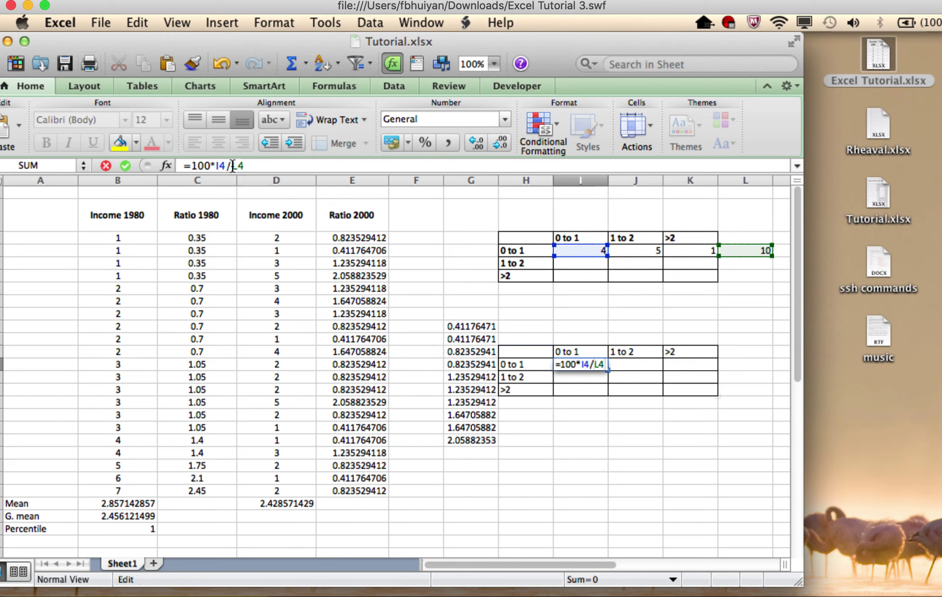
key(Return)
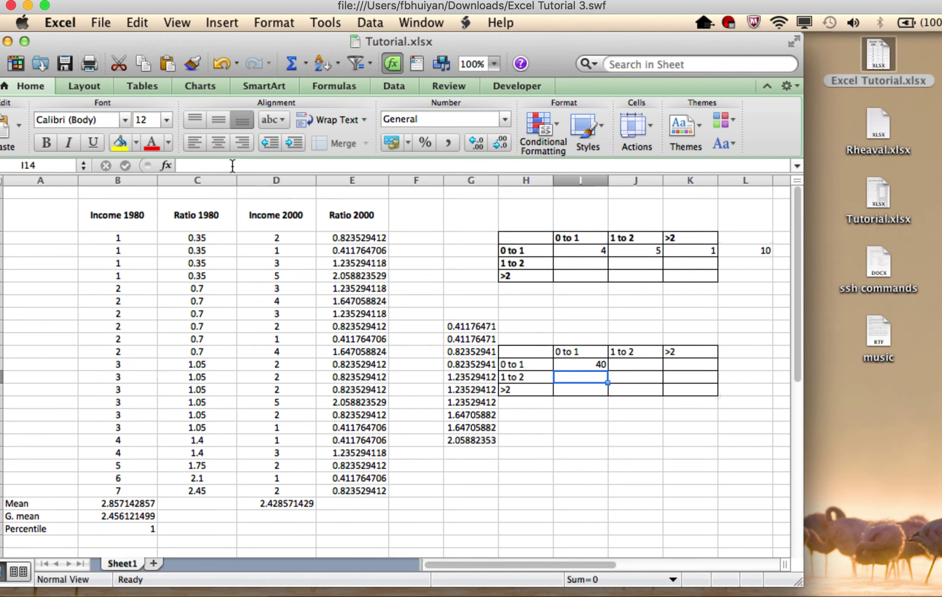
click(601, 365)
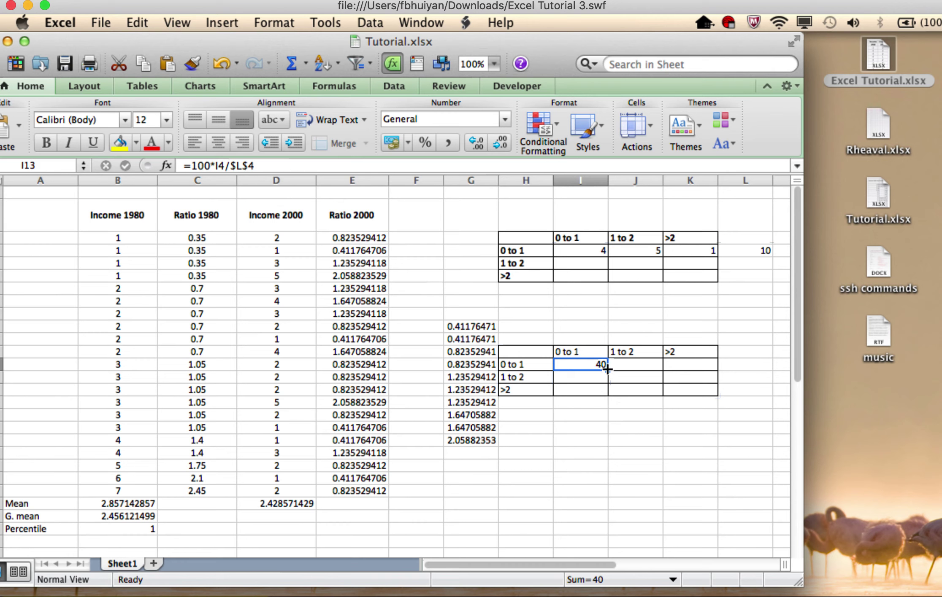
drag(607, 369, 691, 368)
click(716, 427)
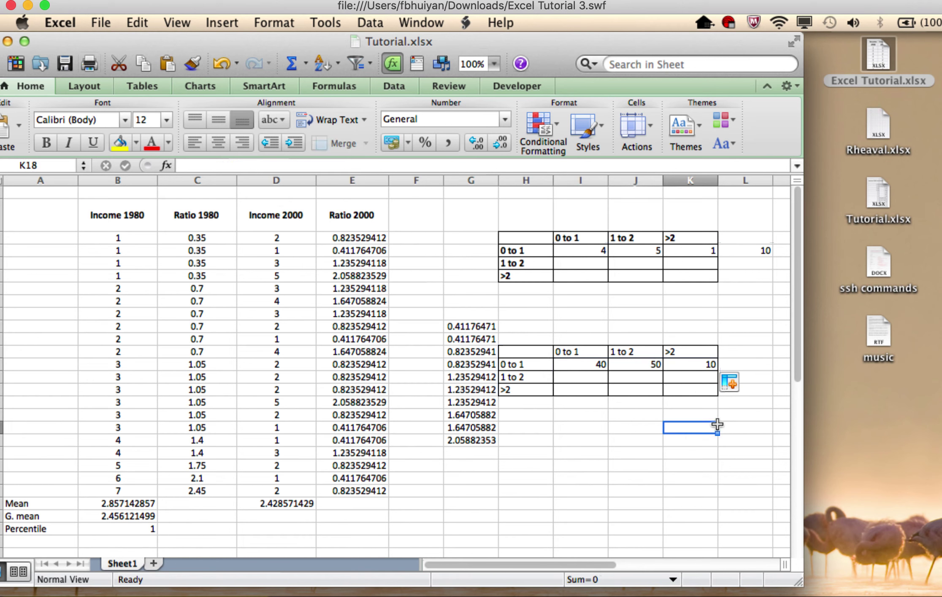